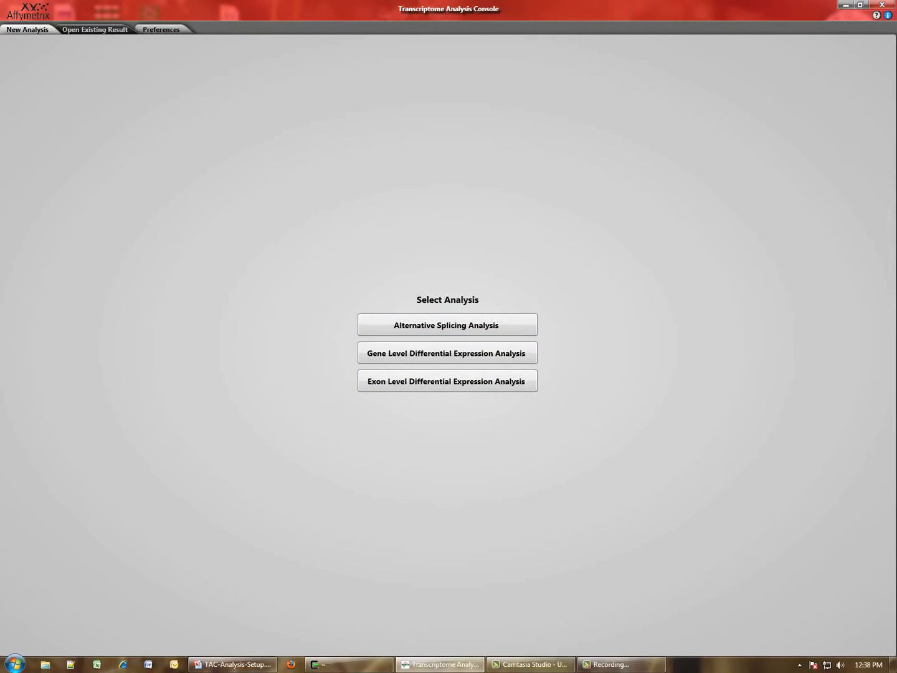
Step: Show the Preferences page with library path, array types and algorithm options
left_click(162, 28)
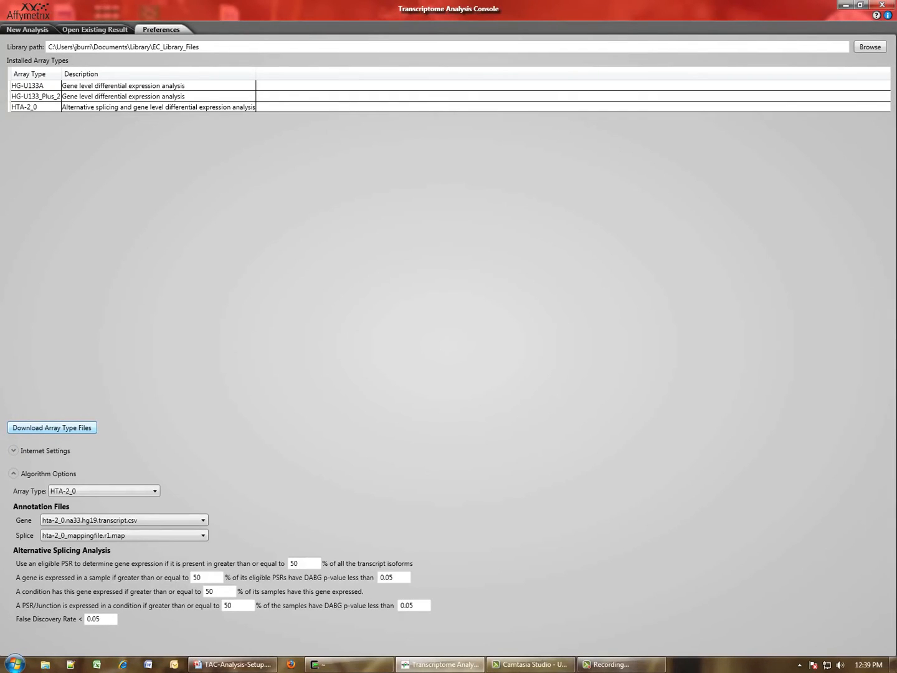
Step: Request array type library files and submit the NetAffx email and password login
left_click(52, 428)
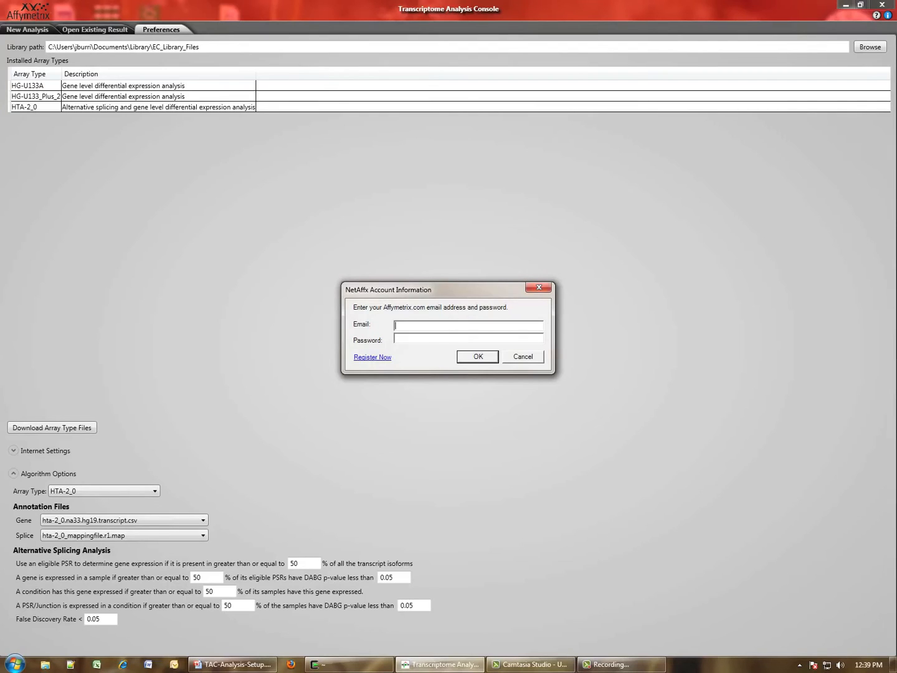
type("****")
type("*")
key("Return")
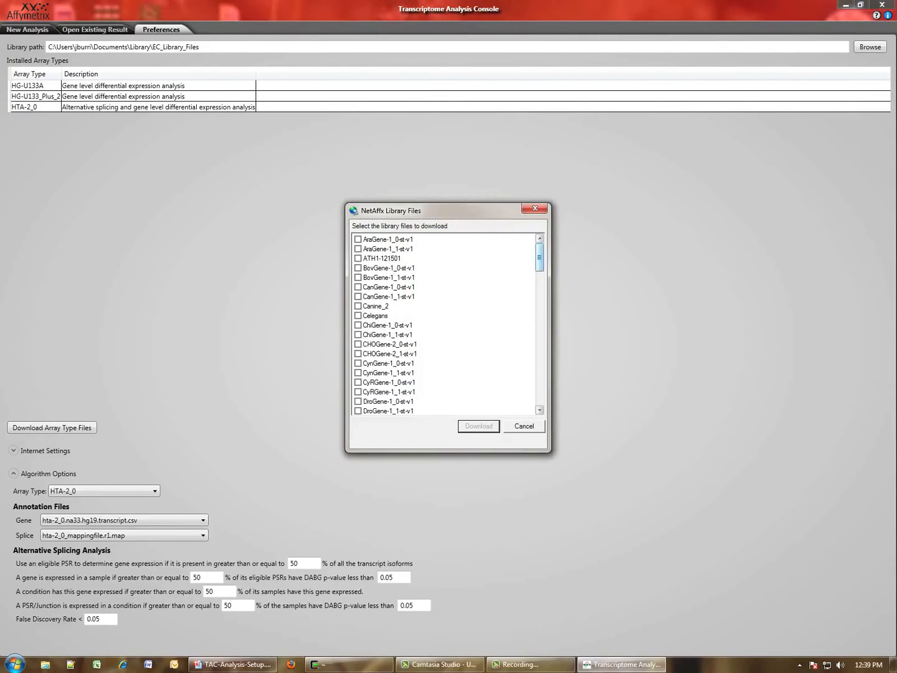
scroll(445, 323, "down", 3)
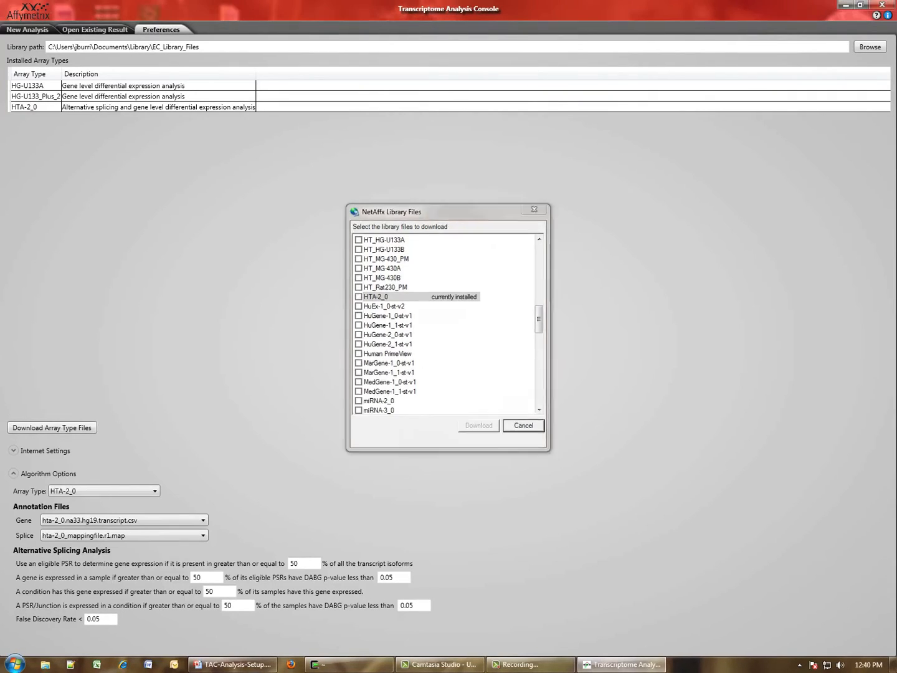
Step: Dismiss the NetAffx Library Files list without downloading any files
key("Escape")
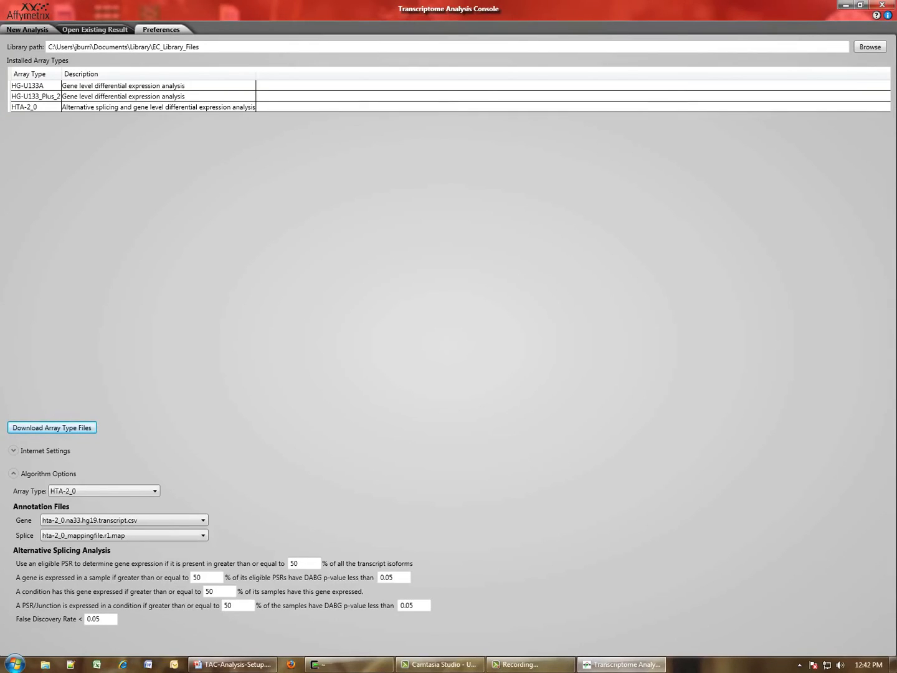
Step: Begin a new Alternative Splicing Analysis and import all eight HTA2 Liver and Muscle CHP files
left_click(26, 30)
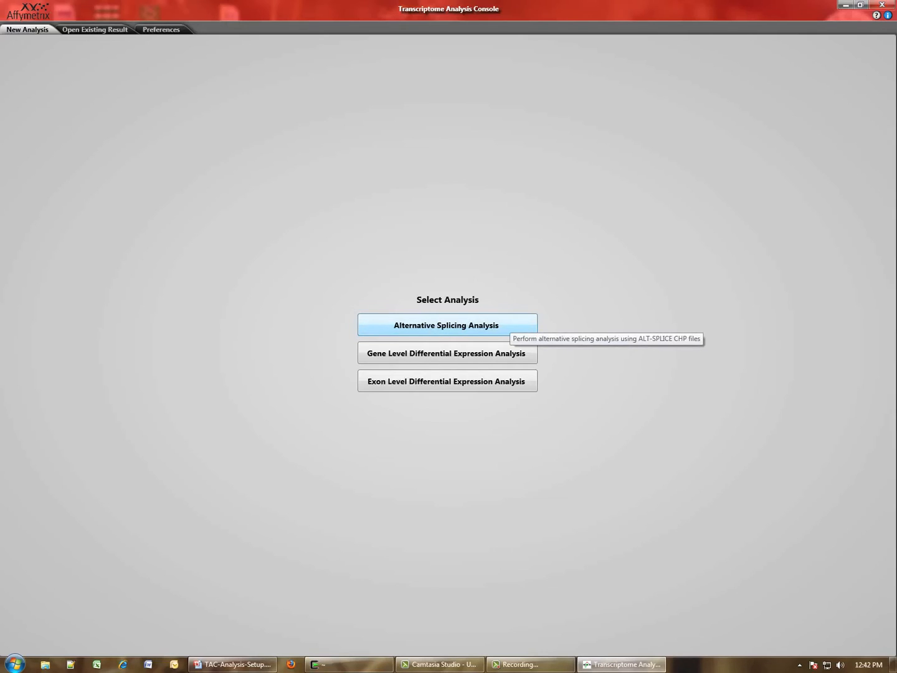
left_click(508, 325)
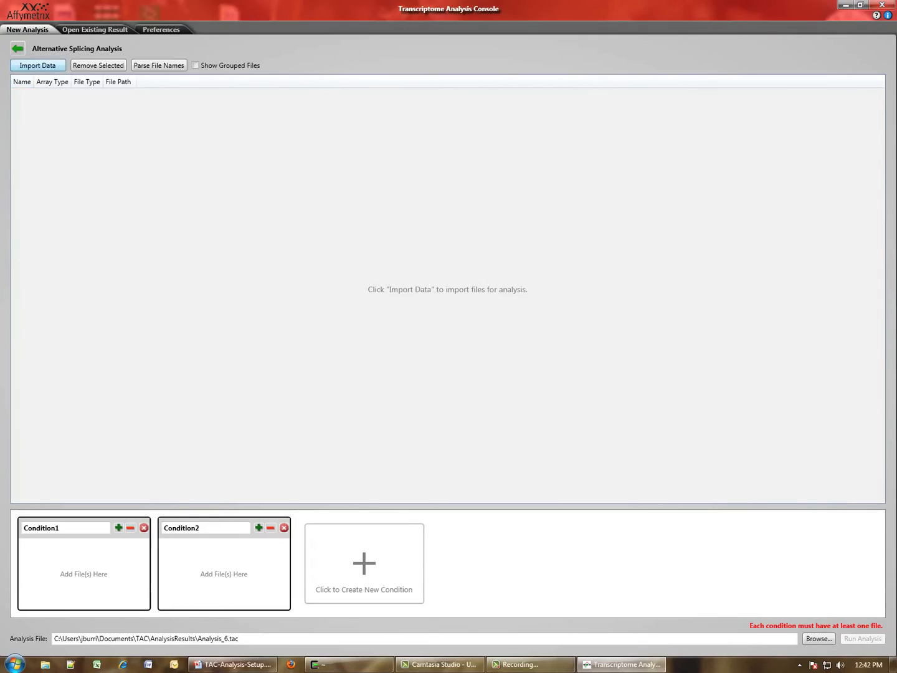
left_click(37, 64)
key("Tab")
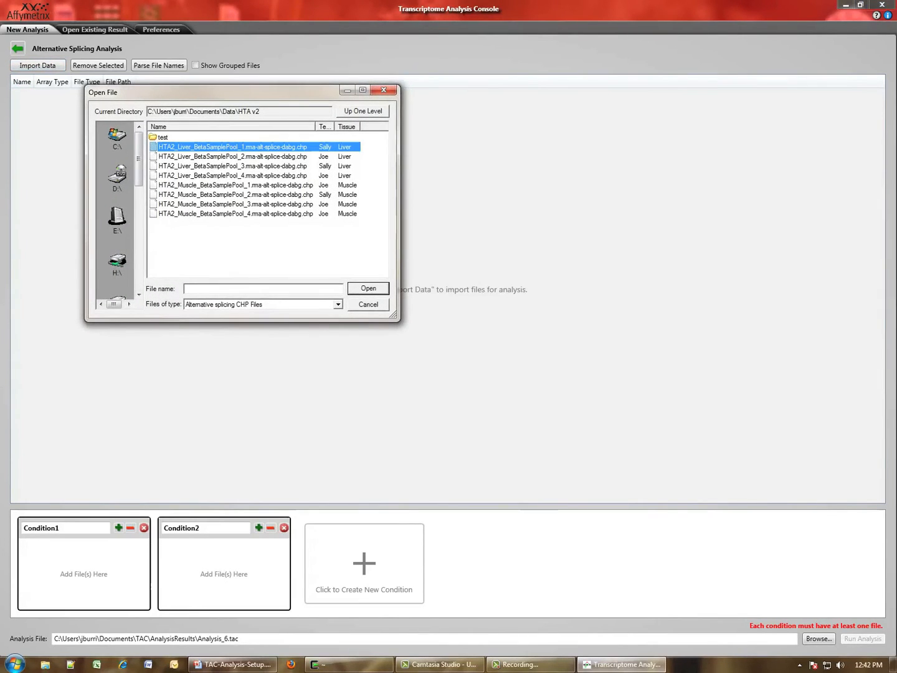
key("ctrl+a")
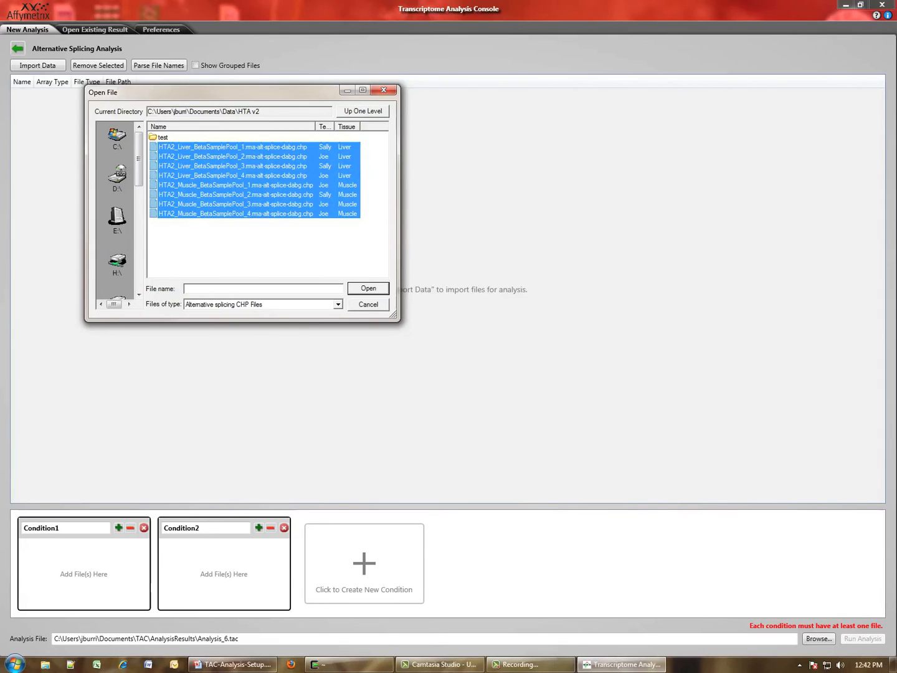
key("Return")
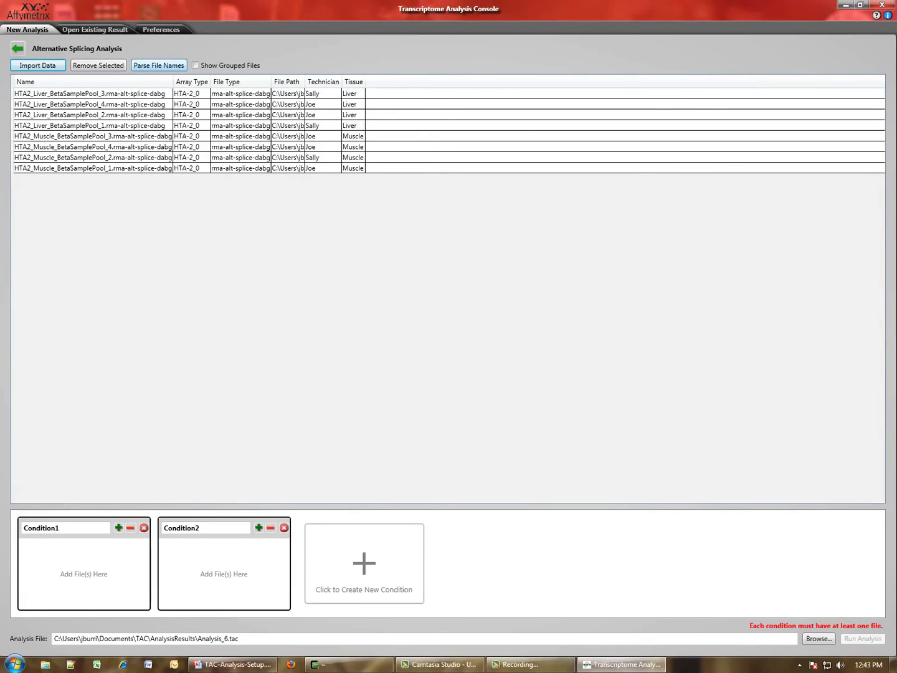
Step: Parse file names, drop HTA2, BetaSamplePool and rma-alt-splice-dabg attributes, and add tissue and replicate columns
left_click(159, 65)
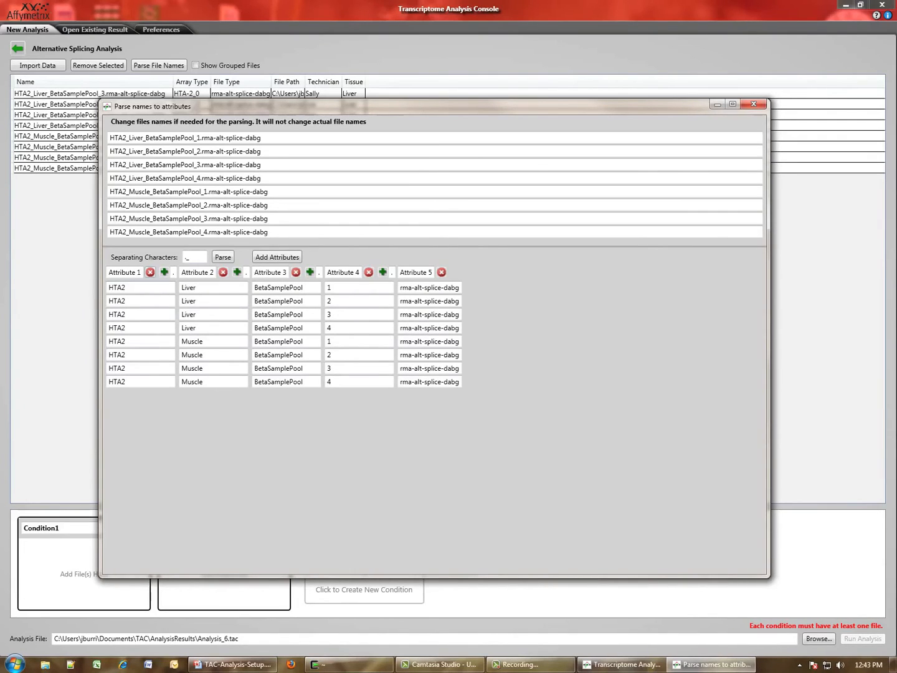
left_click(150, 273)
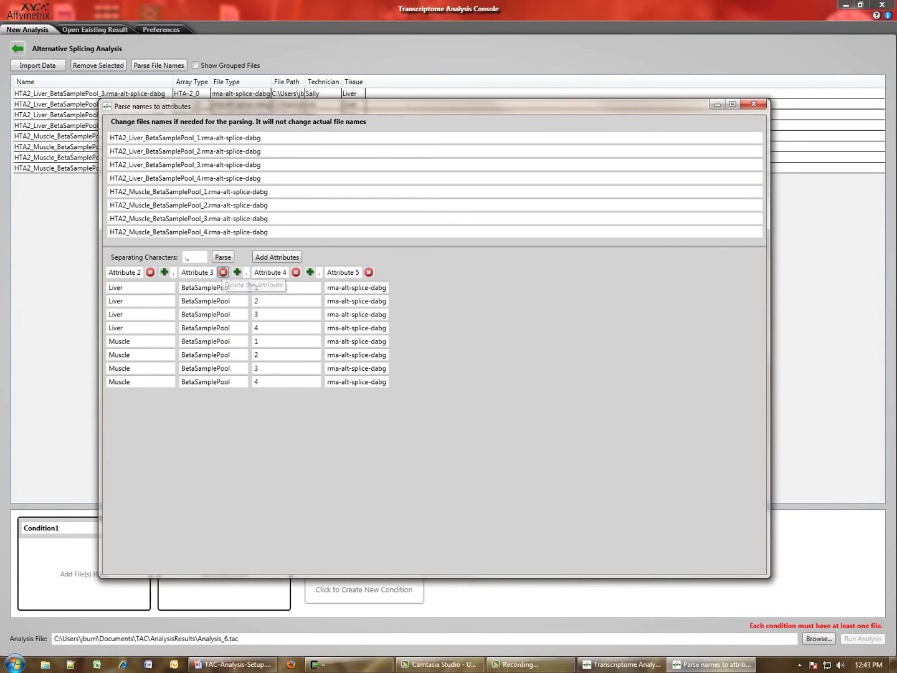
left_click(223, 273)
left_click(296, 272)
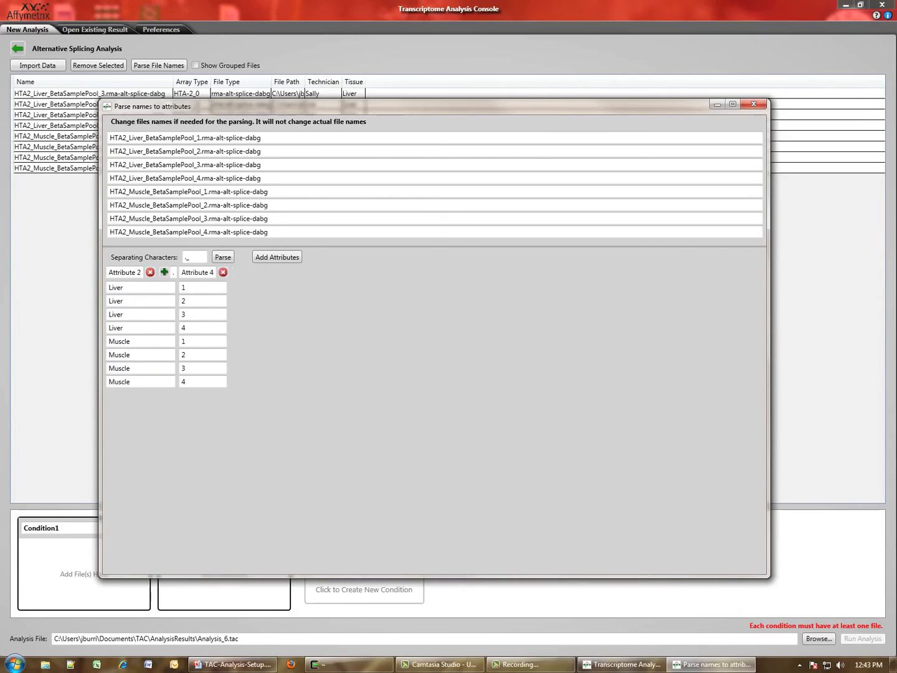
left_click(277, 257)
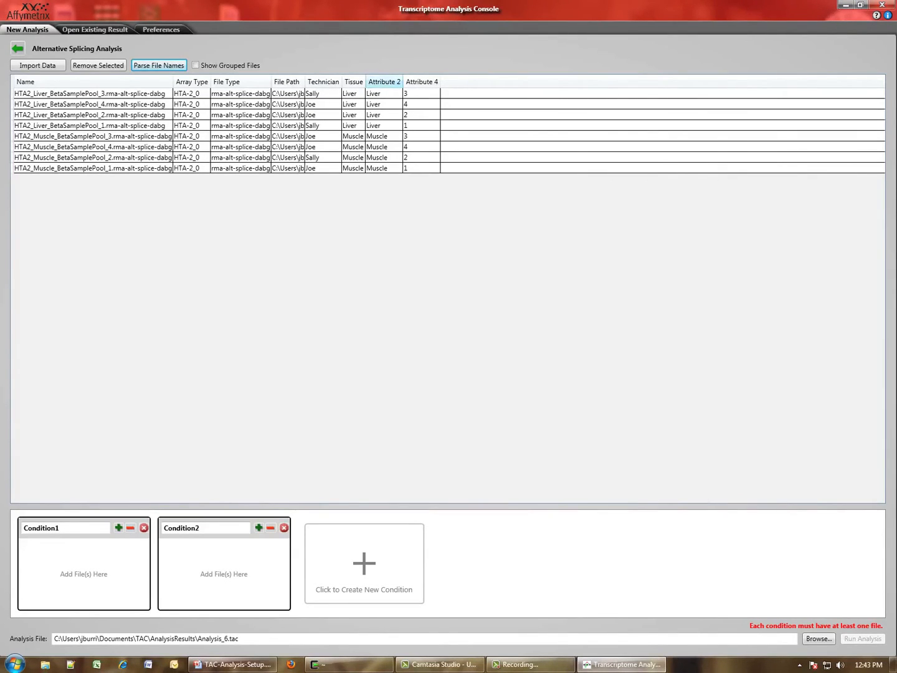
Step: Sort files by Tissue and put the four Muscle files into Condition1, renamed Muscle
left_click(421, 81)
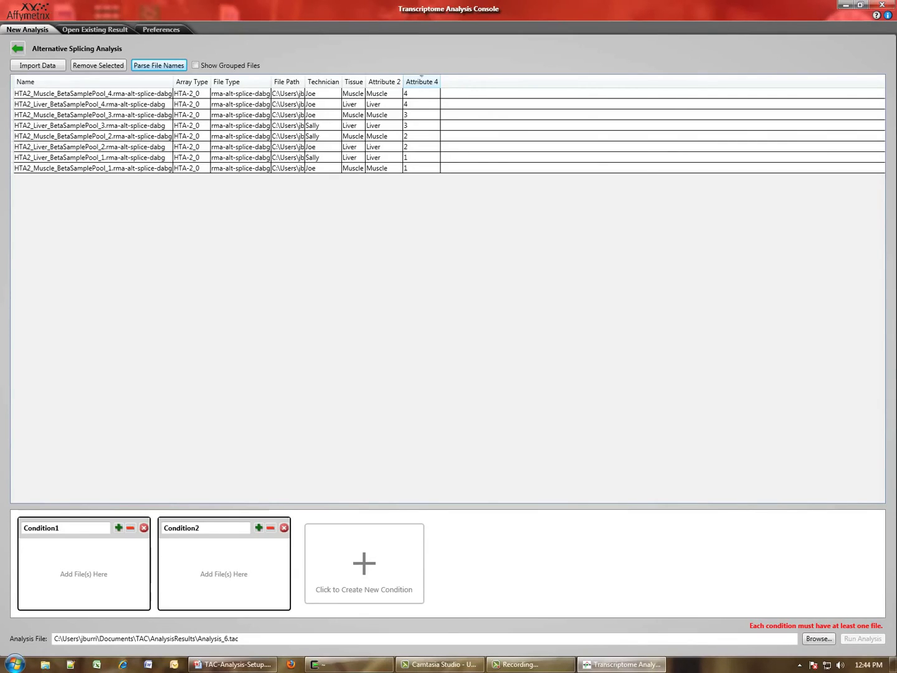
left_click(353, 81)
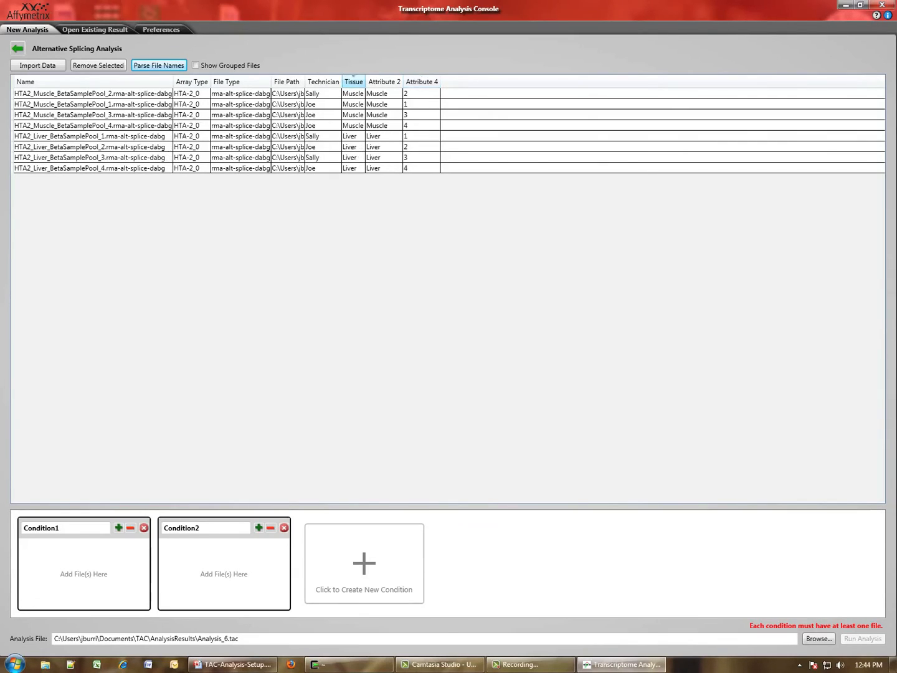
key("Tab")
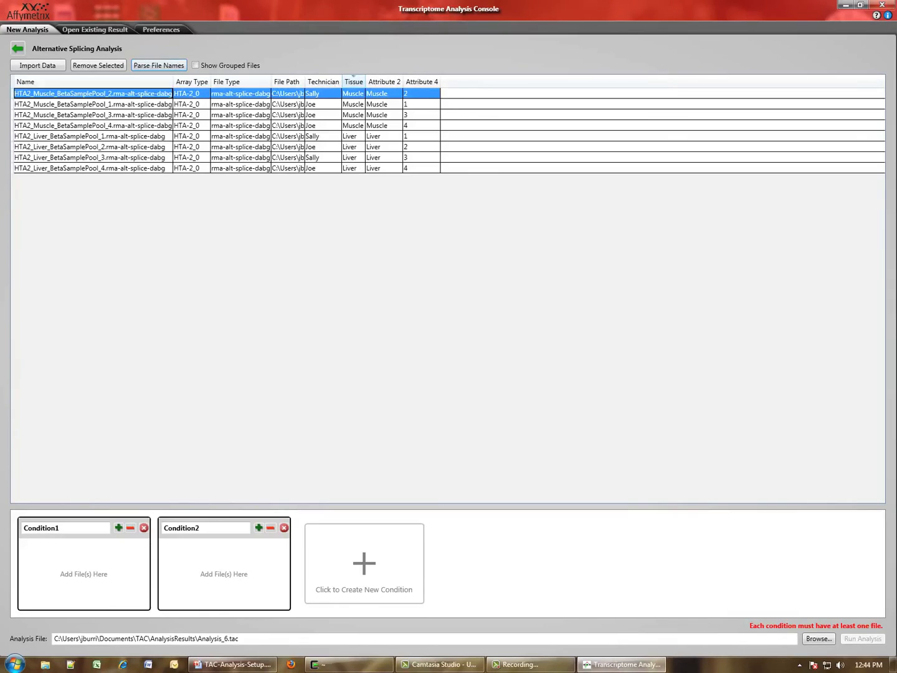
key("shift+Down")
key("shift+Down")
key("shift+Down")
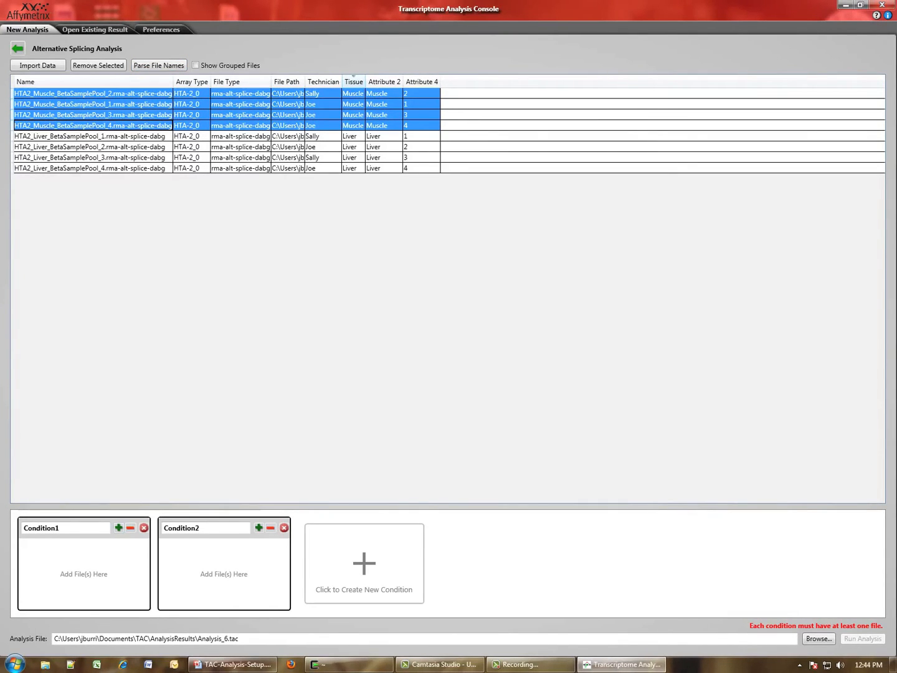
left_click(119, 528)
double_click(41, 528)
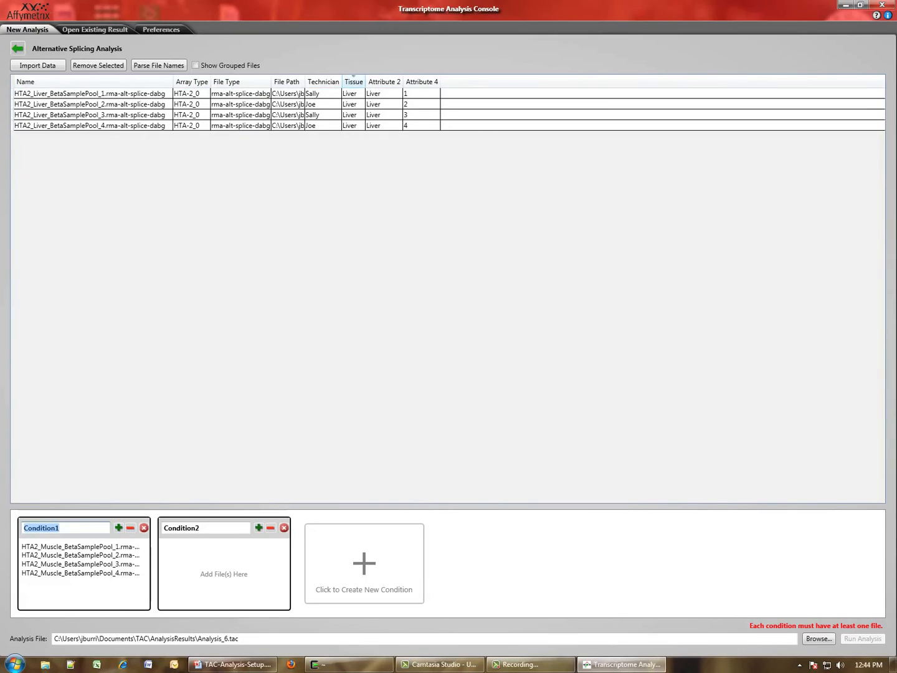
type("Musc")
type("le")
Step: Put the four Liver files into Condition2, renamed Liver
key("Return")
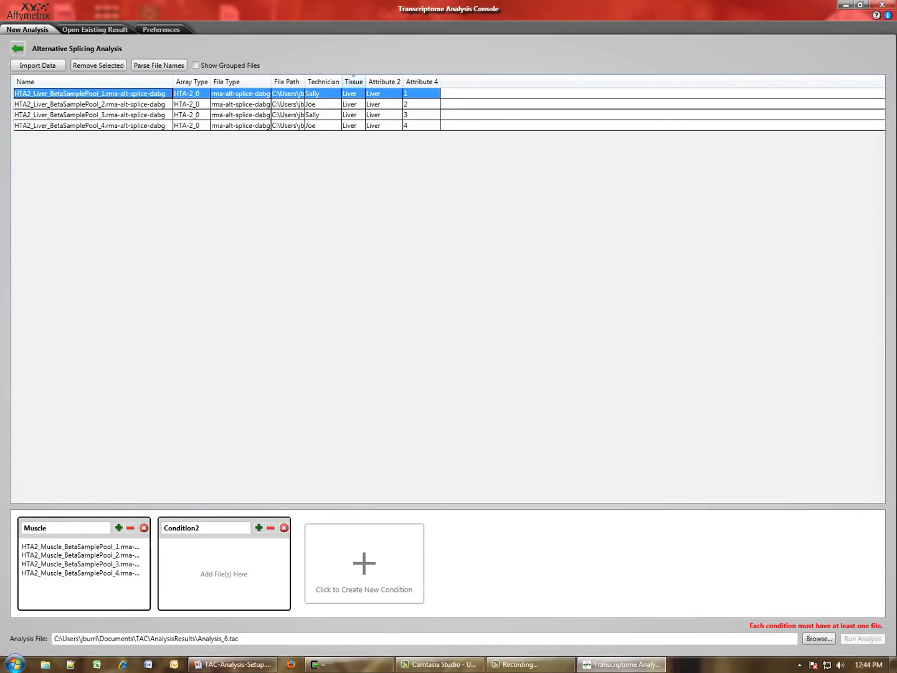
key("ctrl+a")
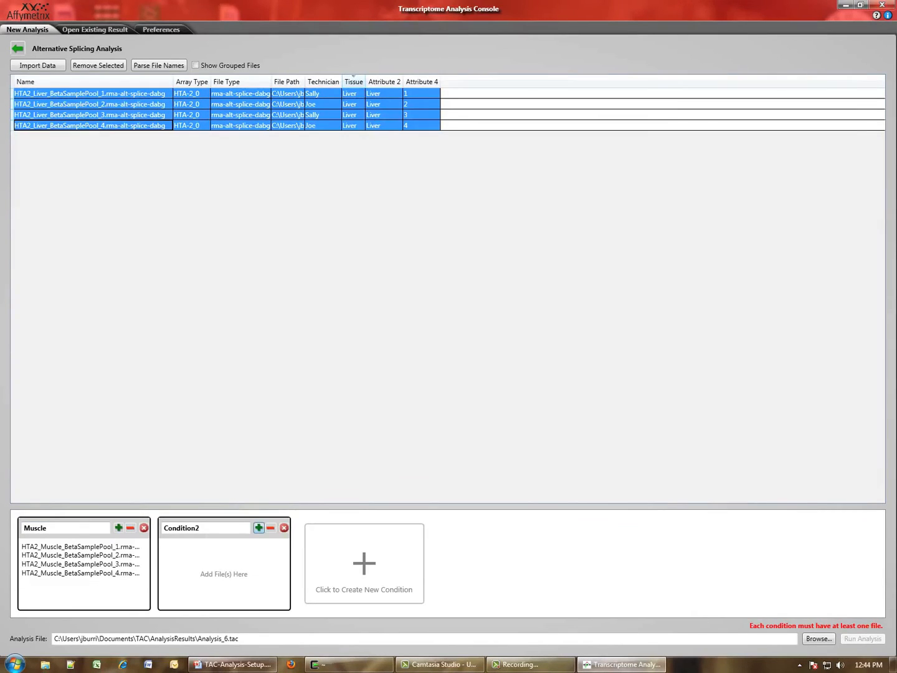
left_click(259, 527)
double_click(181, 528)
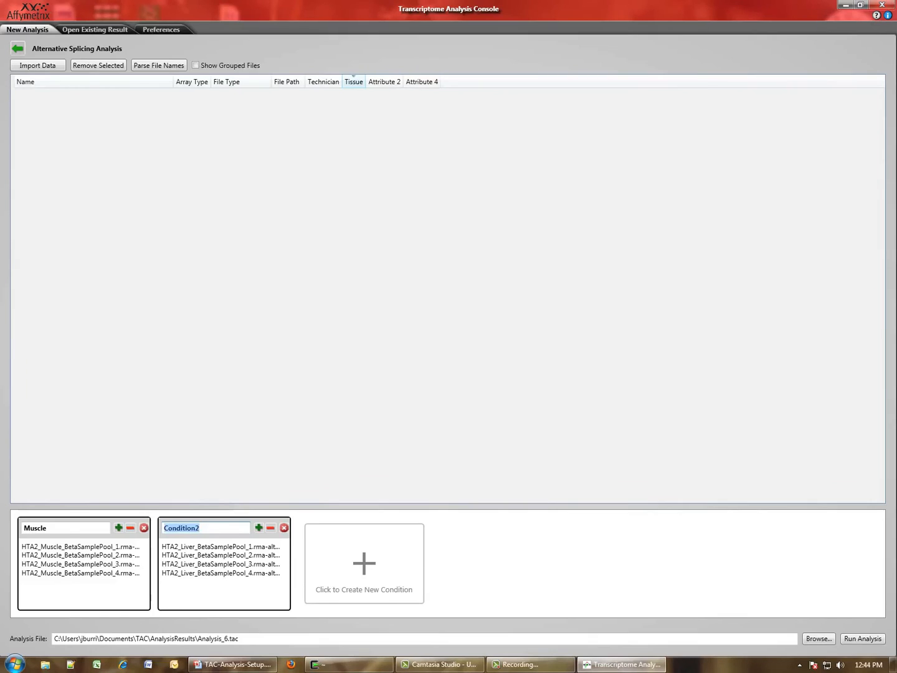
type("Liver")
left_click(364, 563)
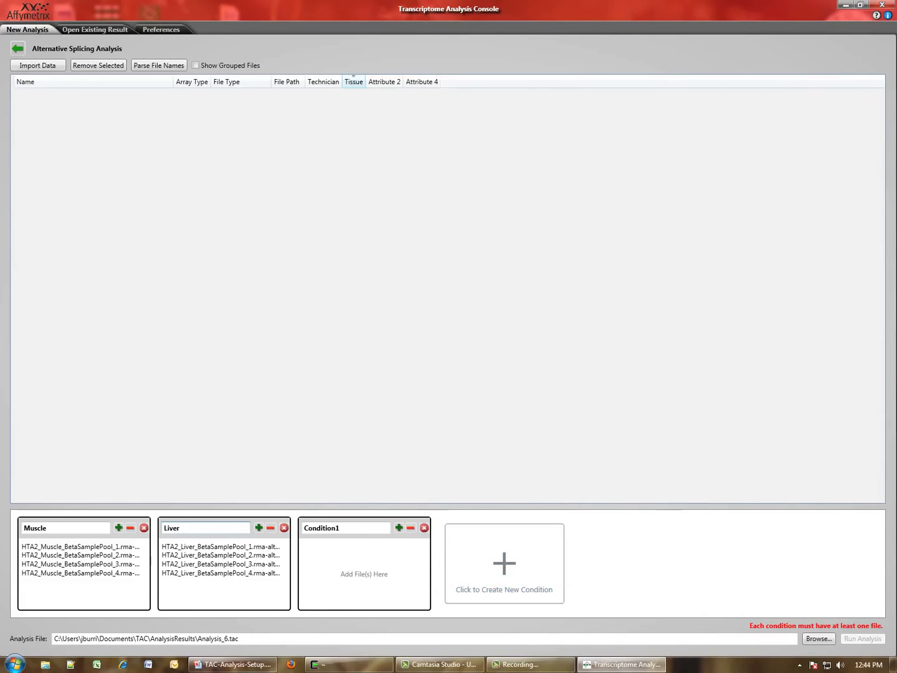
left_click(504, 563)
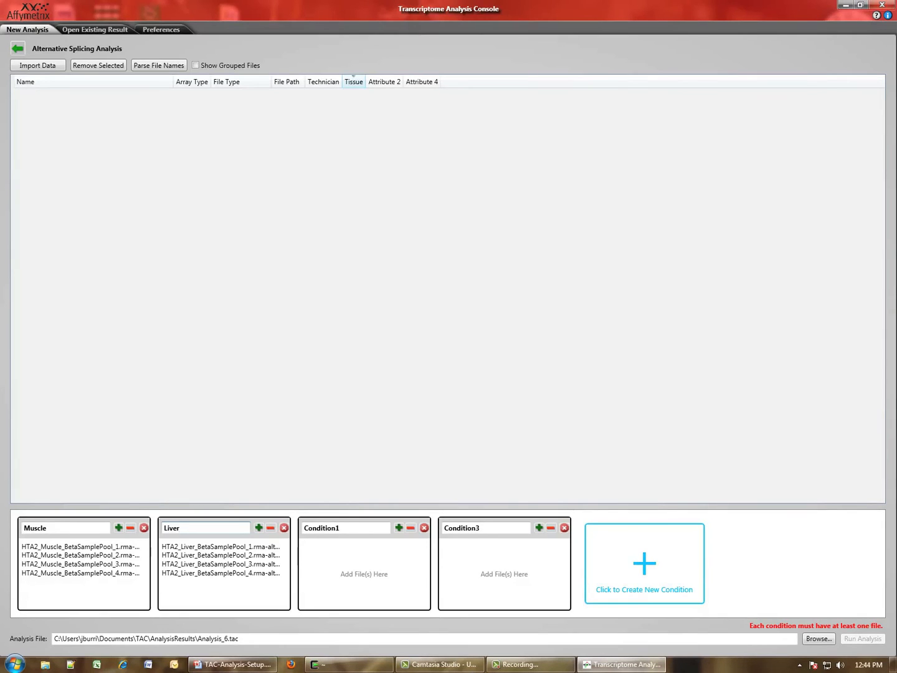
left_click(211, 528)
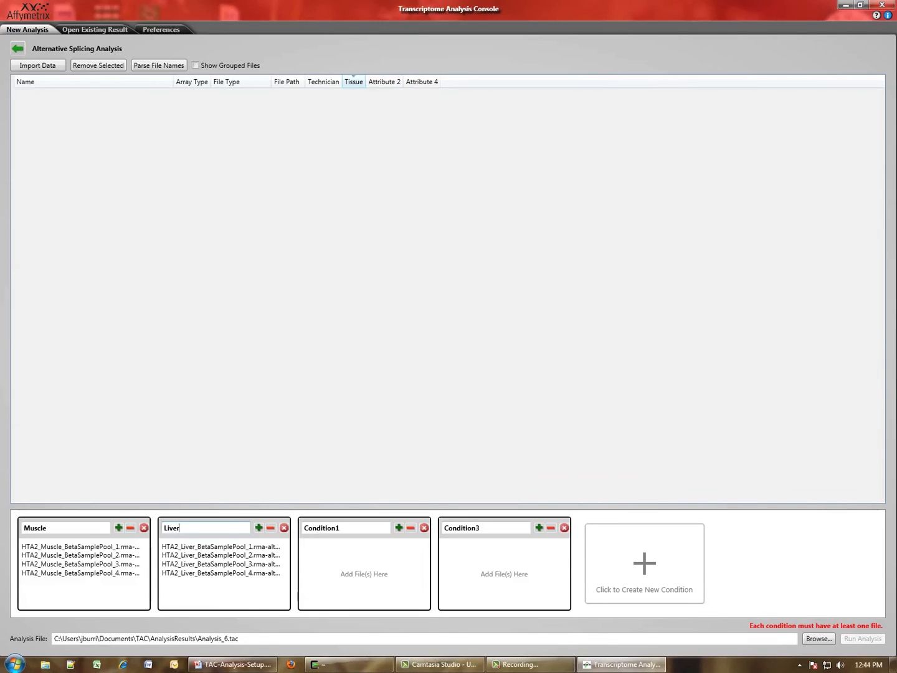
left_click(565, 528)
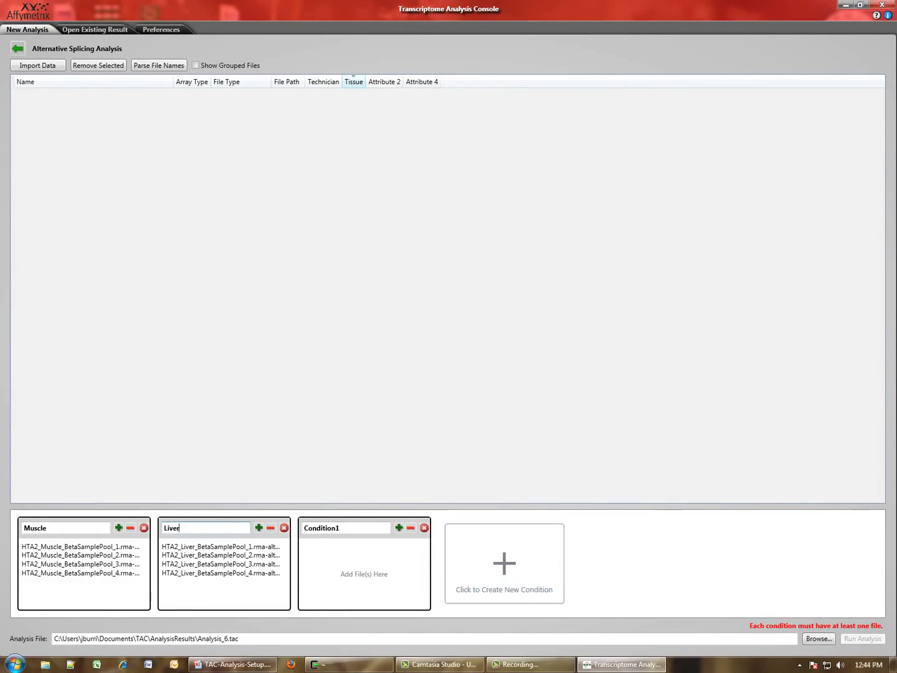
left_click(425, 528)
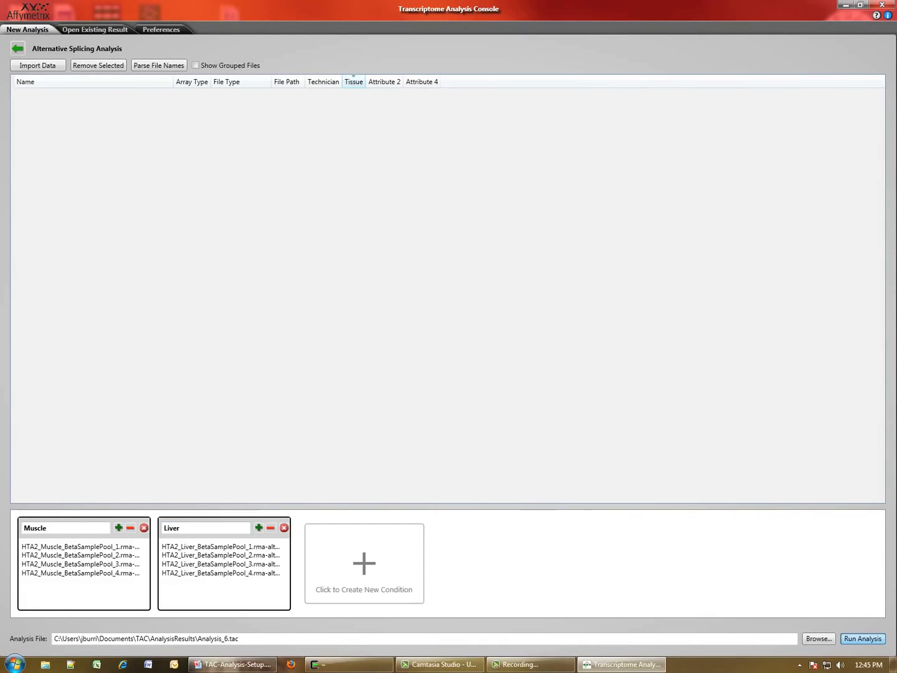
Step: Run the Muscle vs. Liver alternative splicing analysis
key("Return")
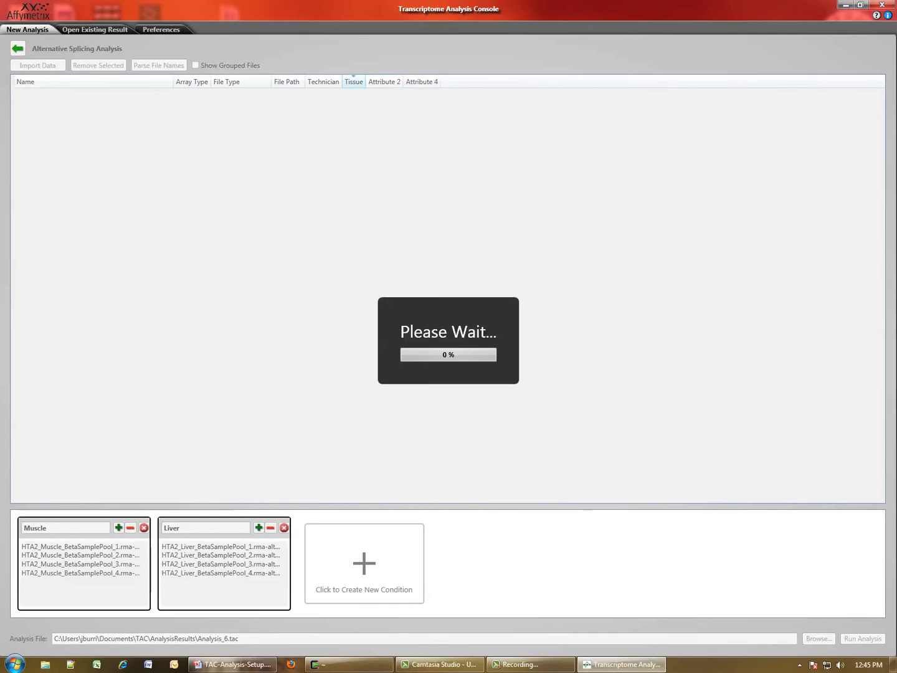